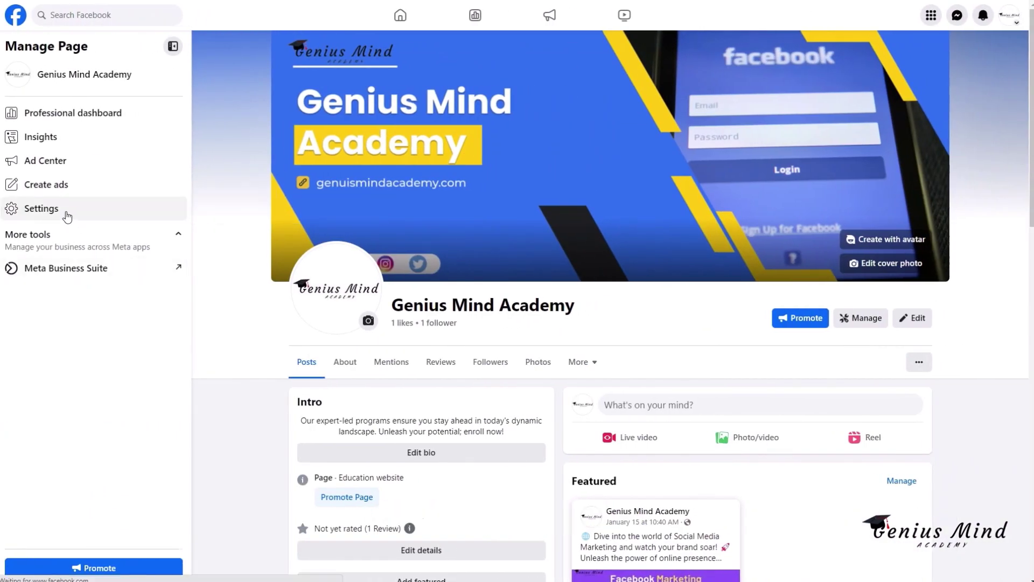
From the page's Page access settings, begin adding a new person with Facebook access
left_click(42, 207)
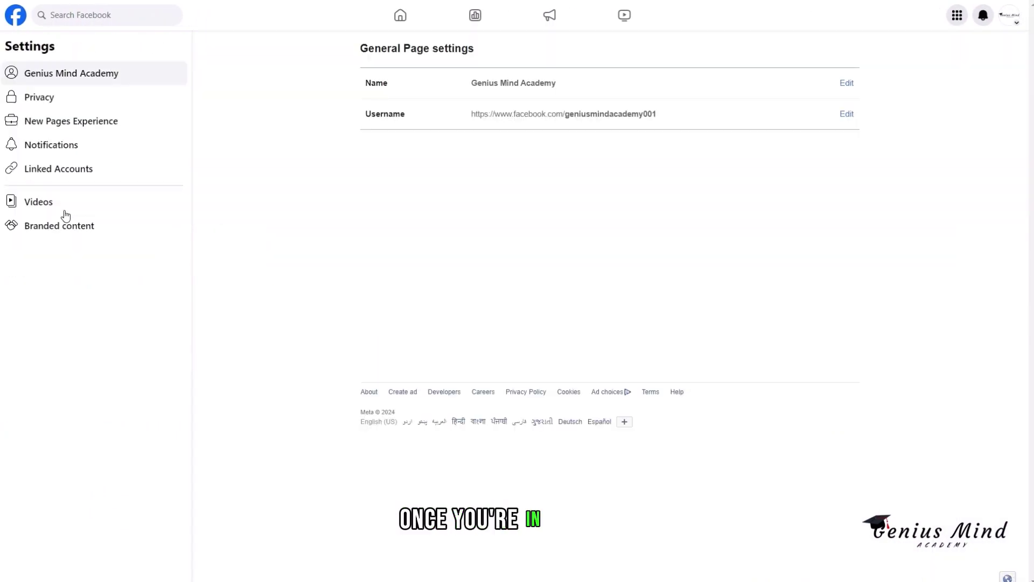
left_click(58, 123)
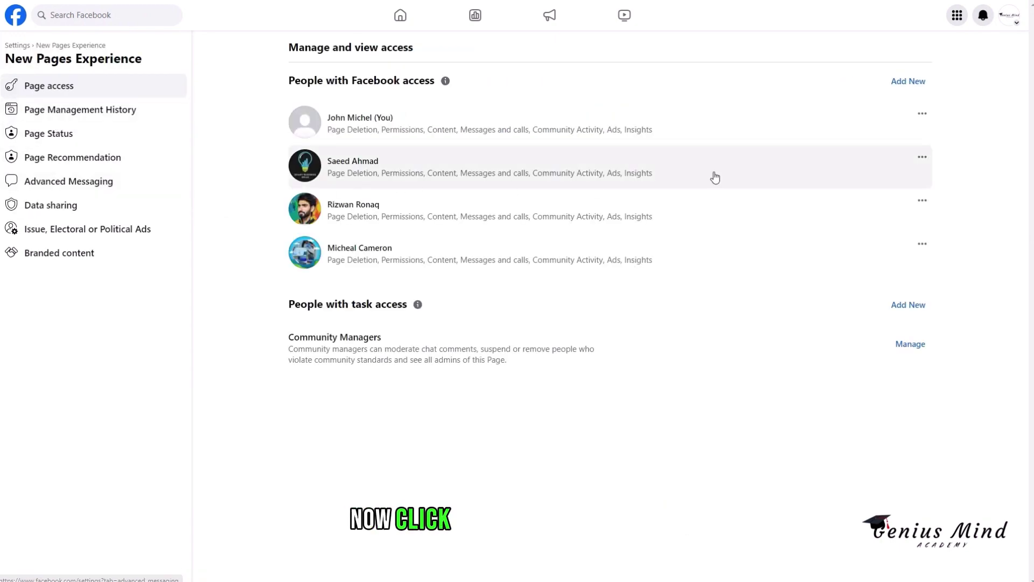
left_click(908, 82)
left_click(641, 390)
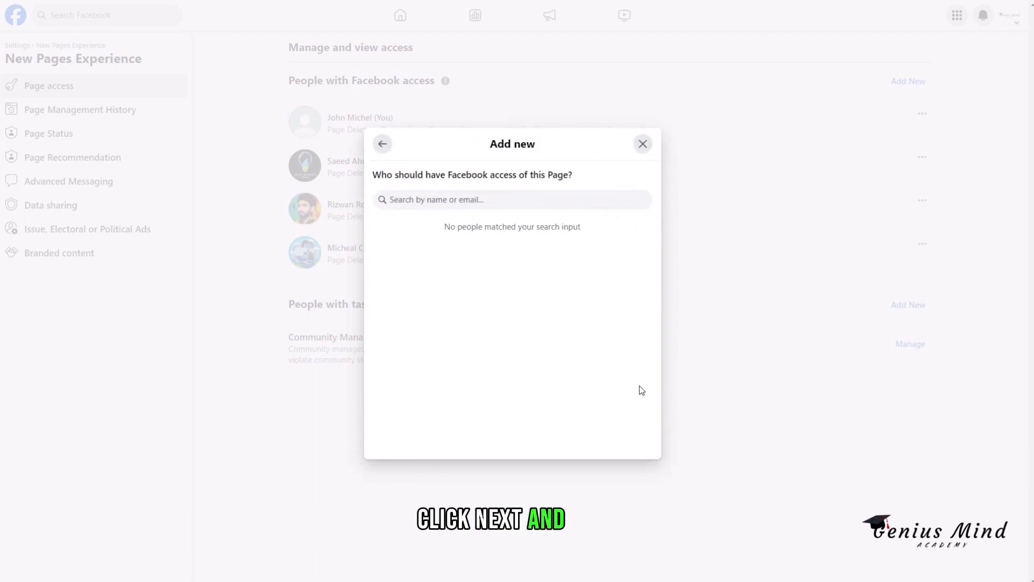
type("jOH")
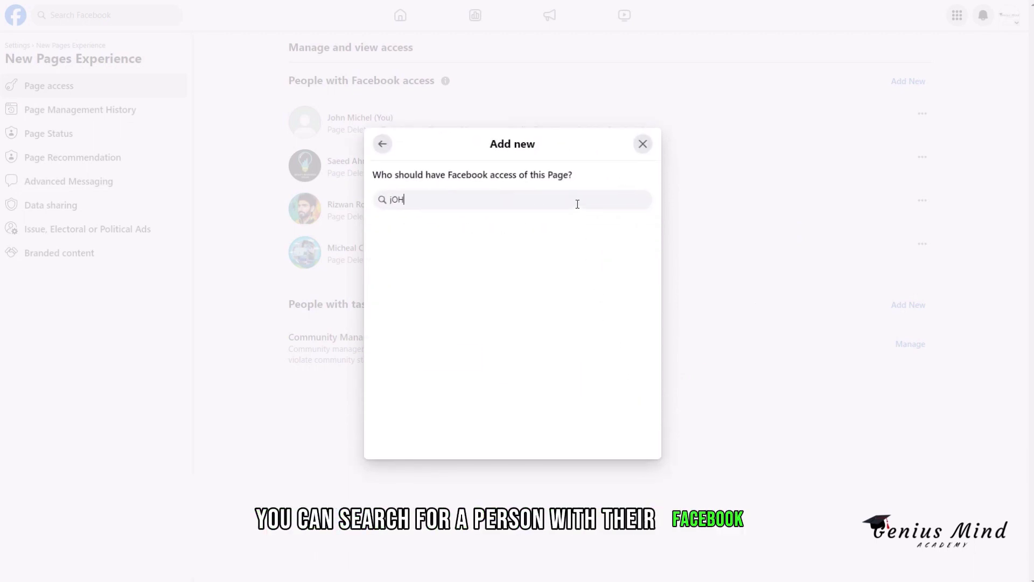
type("N MIC")
left_click(531, 236)
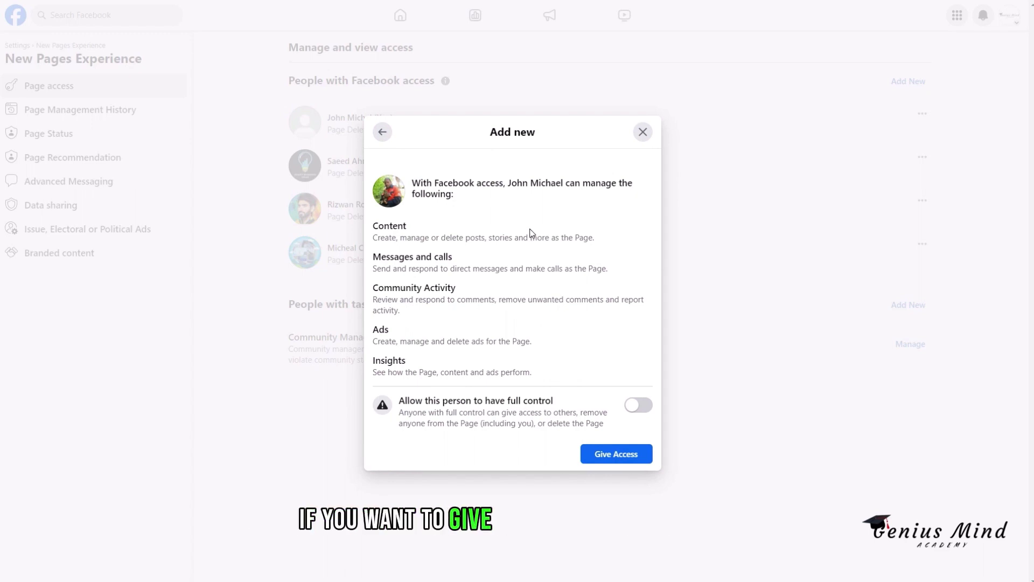
left_click(635, 404)
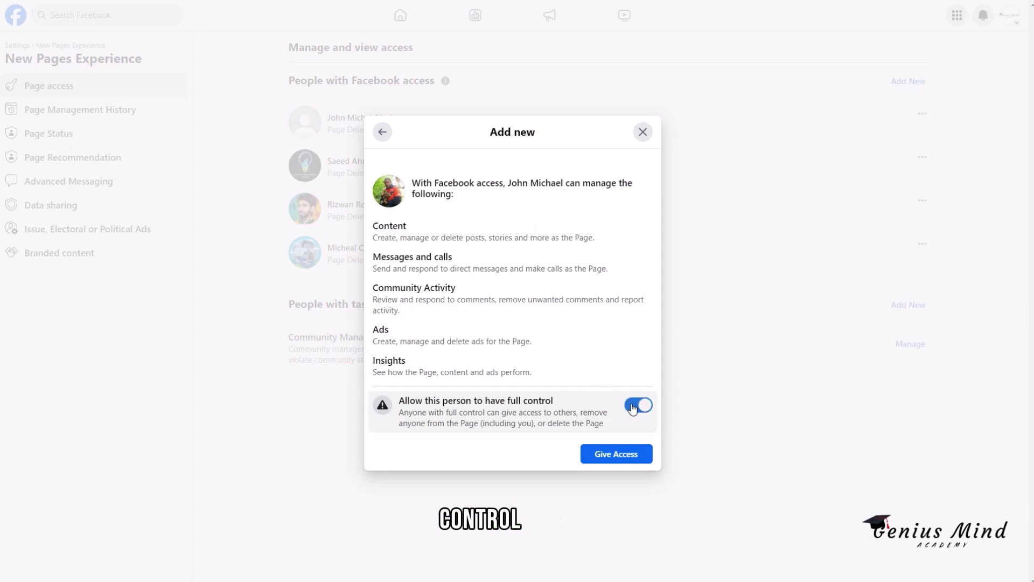
left_click(616, 456)
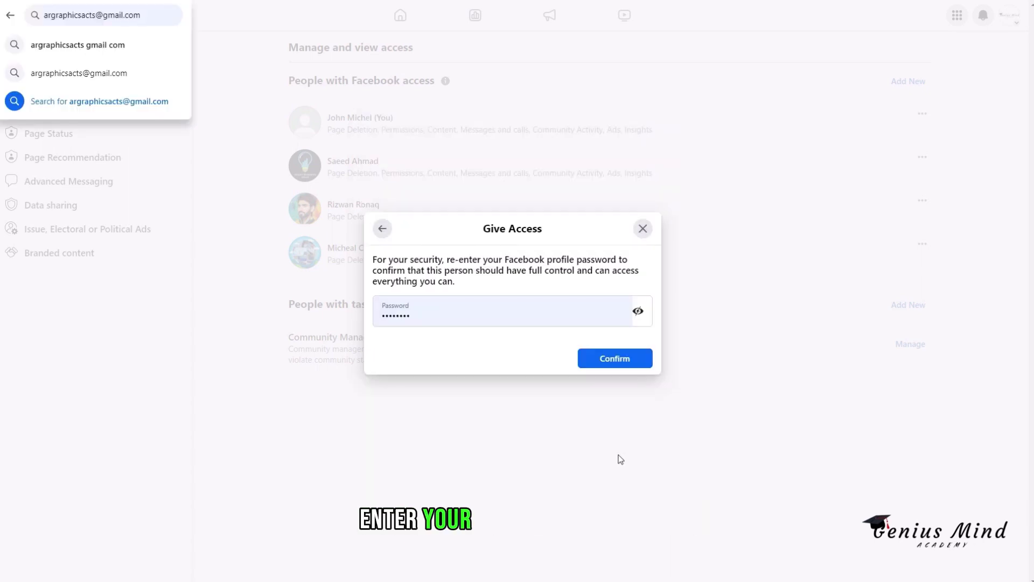
left_click(616, 359)
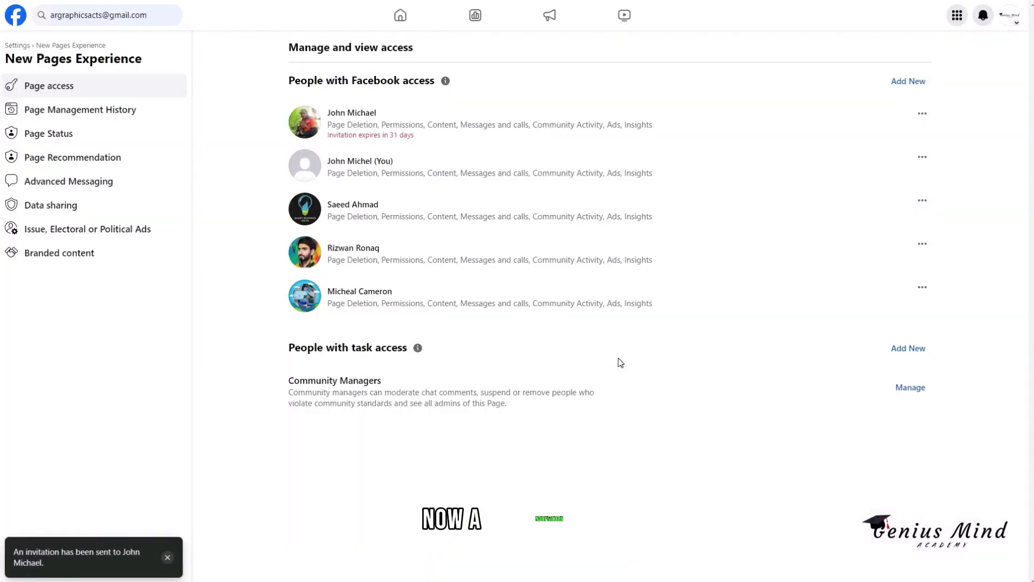